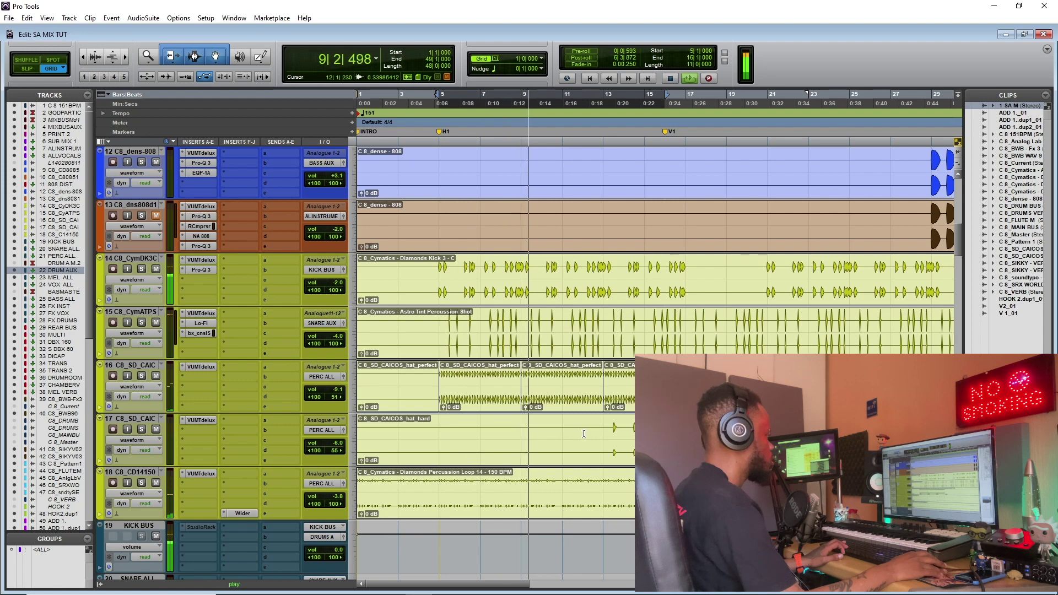
- Stop playback and review the drum tracks together with the kick, snare, percussion and DRUM AUX buses in the session
key("space")
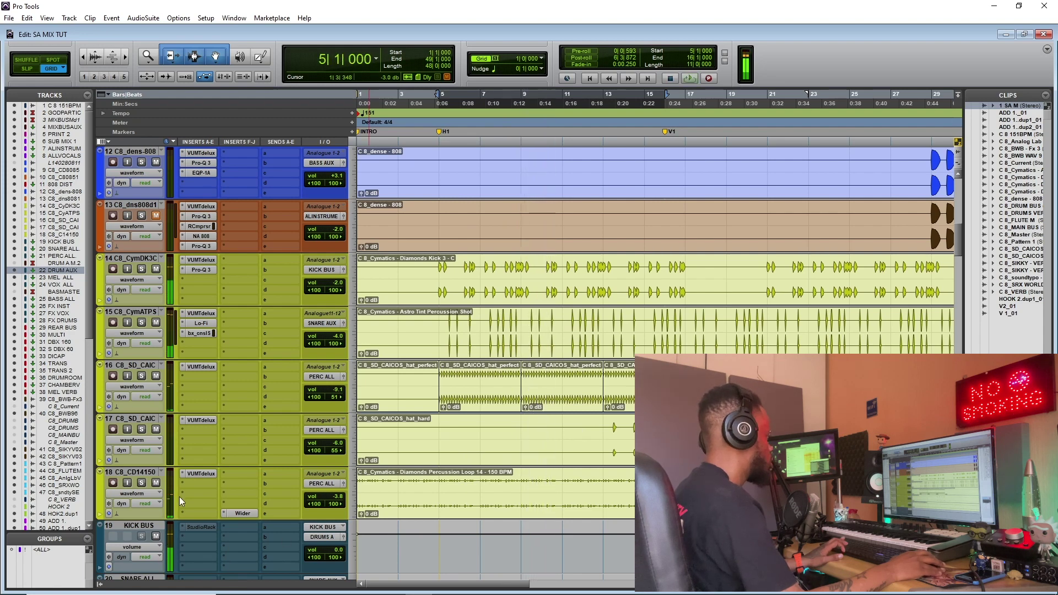
scroll(481, 369, "down", 4)
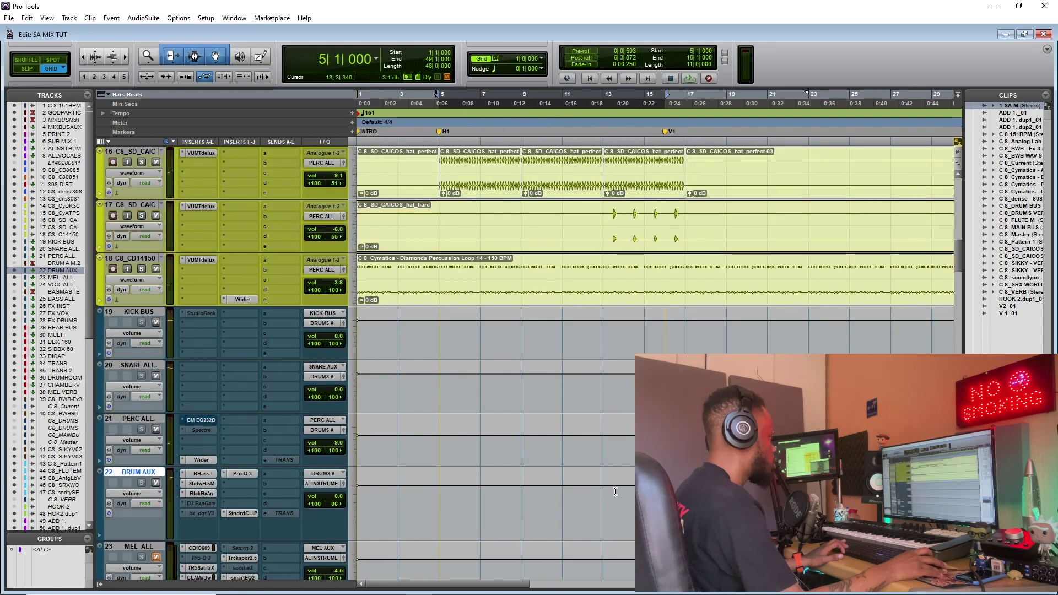
scroll(386, 408, "up", 5)
scroll(327, 443, "down", 2)
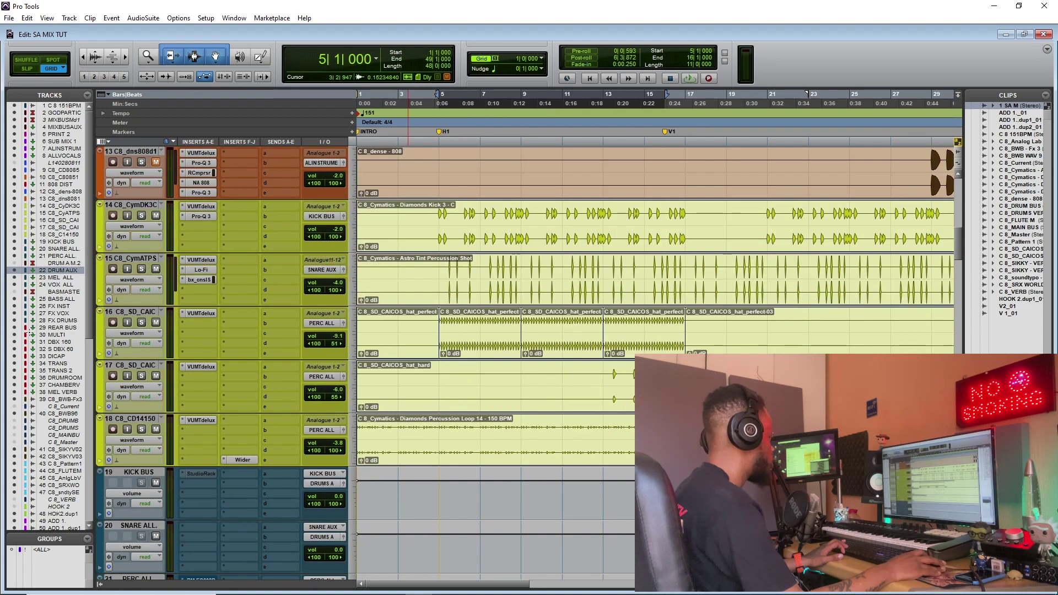
scroll(126, 193, "down", 5)
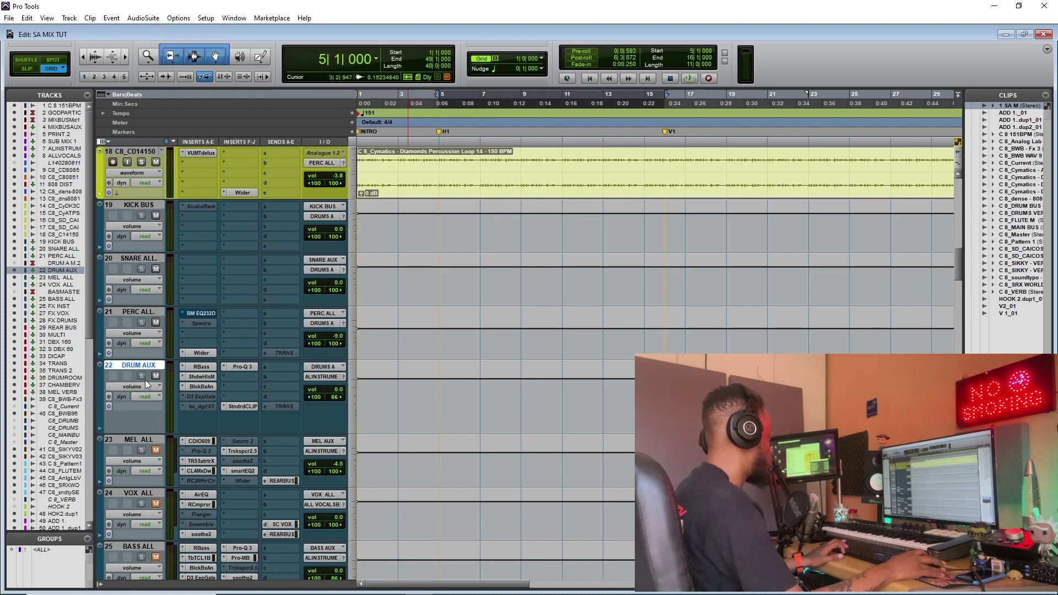
scroll(237, 355, "up", 5)
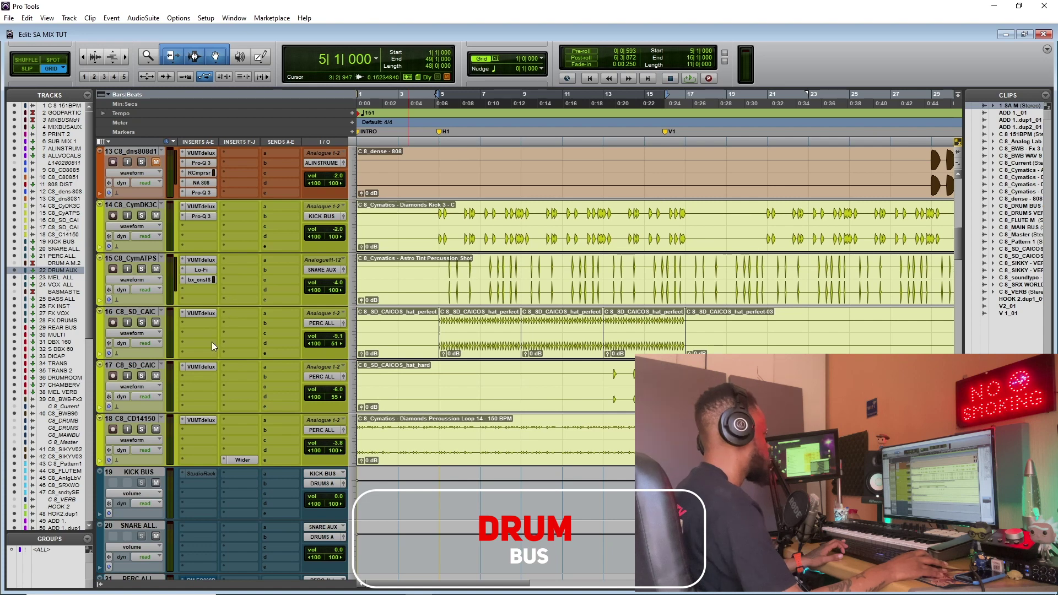
scroll(264, 376, "down", 6)
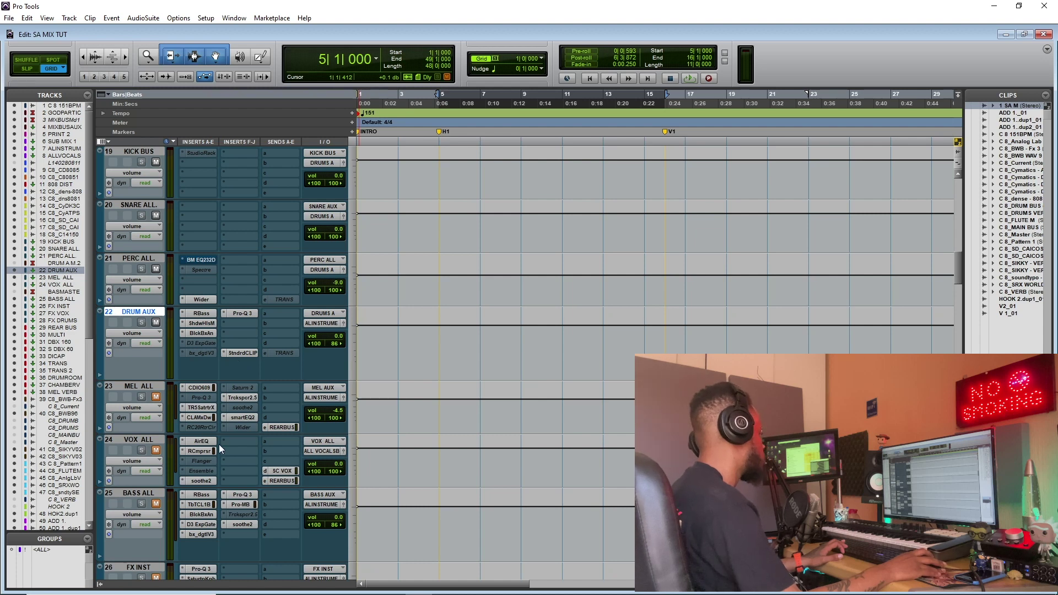
scroll(270, 406, "up", 1)
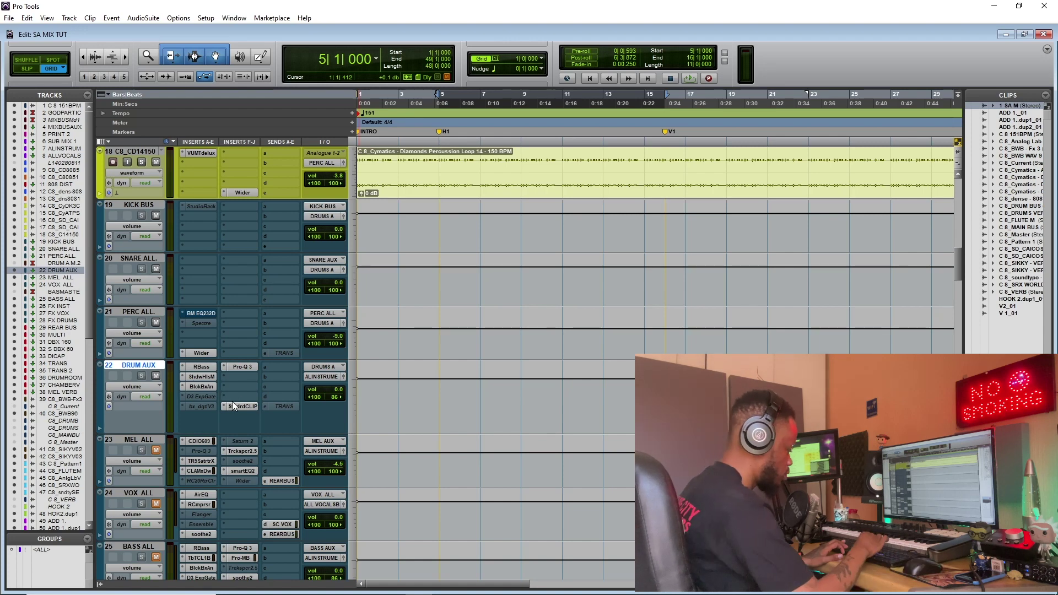
- In the mixer, set the low cut of the Decapitator inside the DICAP track's PatchWork insert to 95.2 Hz, and close both plug-in windows
key("ctrl+equal")
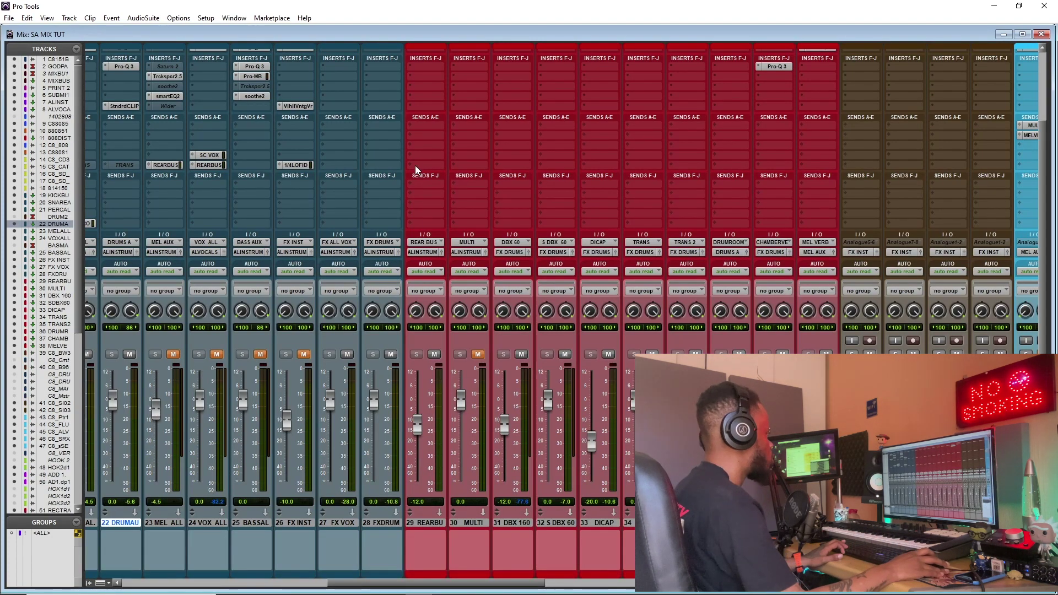
scroll(431, 224, "down", 1)
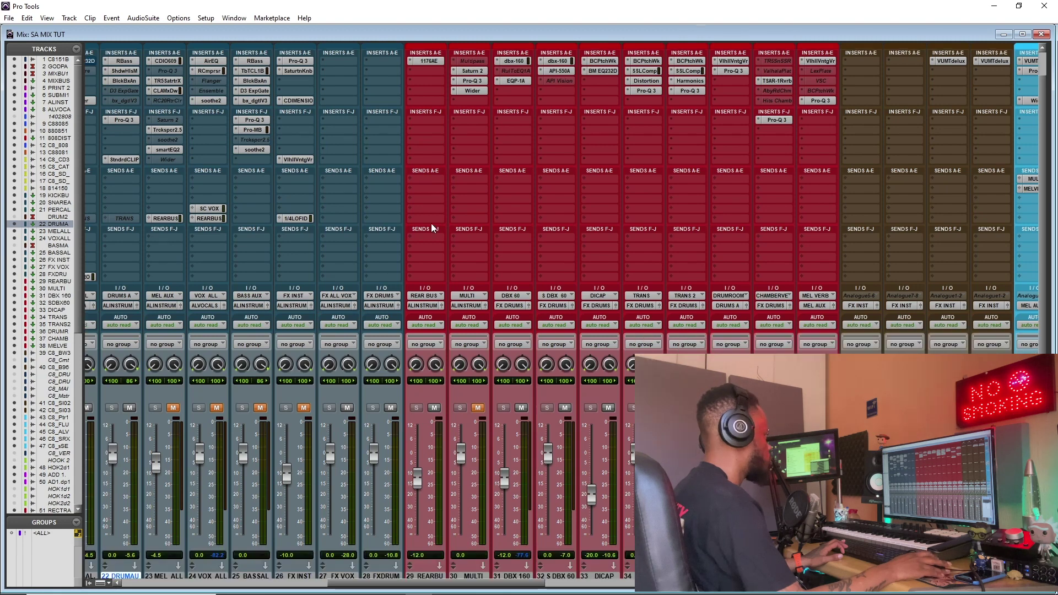
scroll(447, 198, "down", 2)
scroll(445, 180, "up", 2)
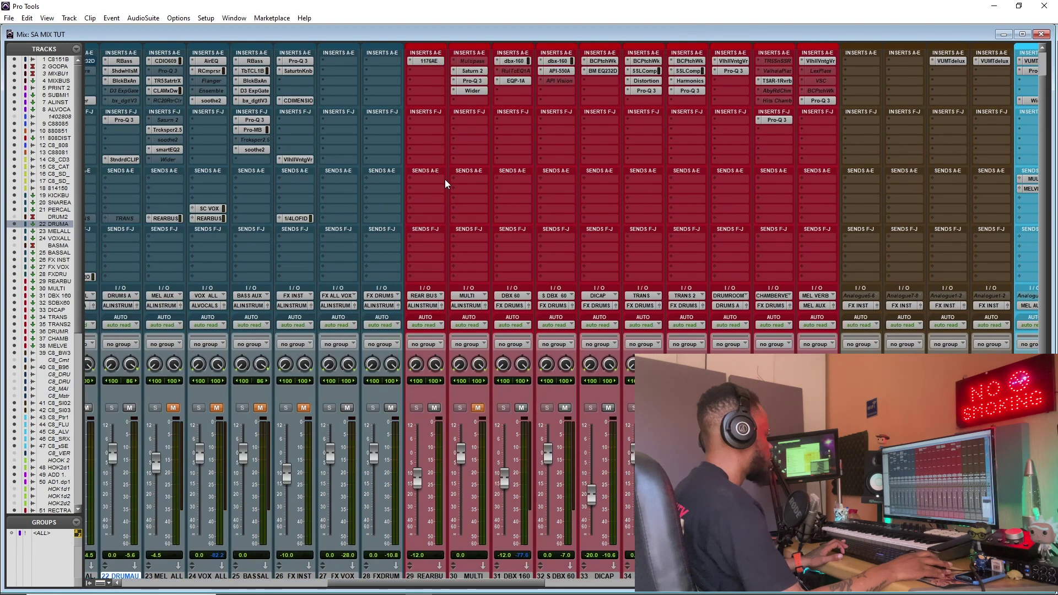
scroll(590, 323, "down", 2)
scroll(607, 179, "up", 3)
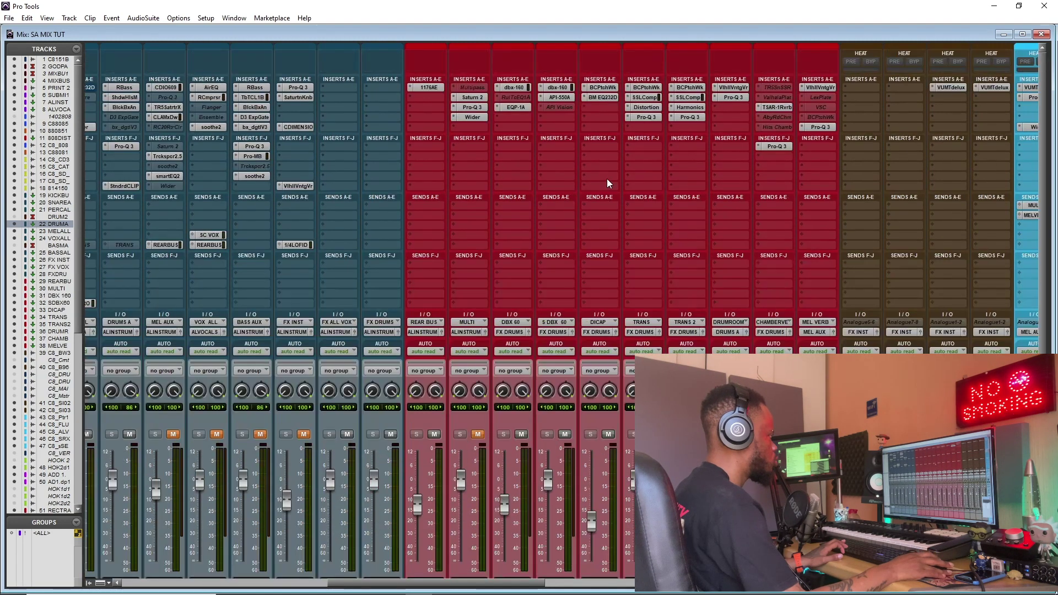
left_click(602, 88)
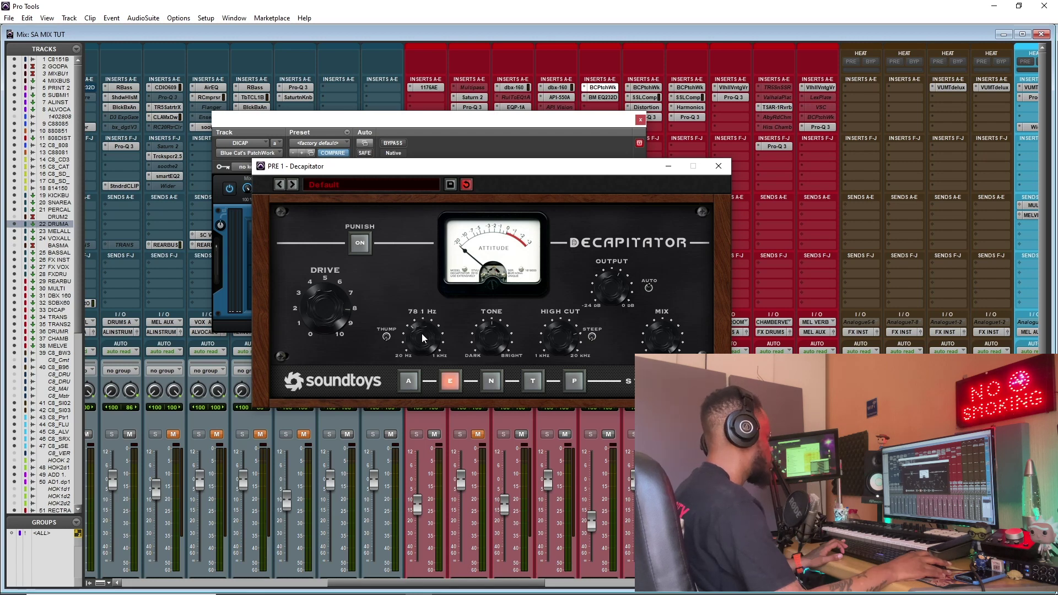
left_click_drag(419, 334, 424, 333)
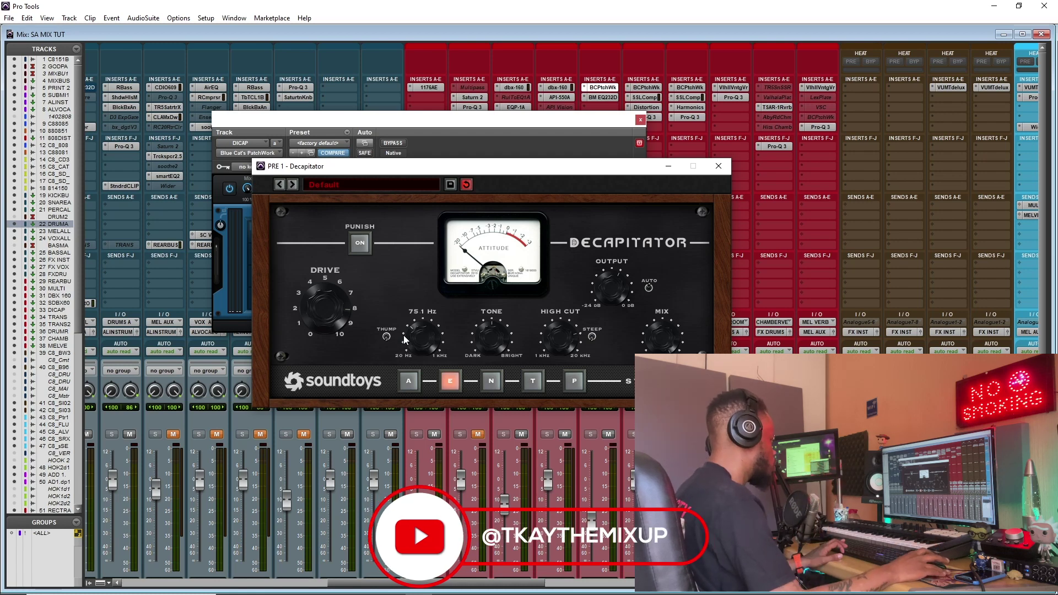
left_click_drag(404, 335, 422, 328)
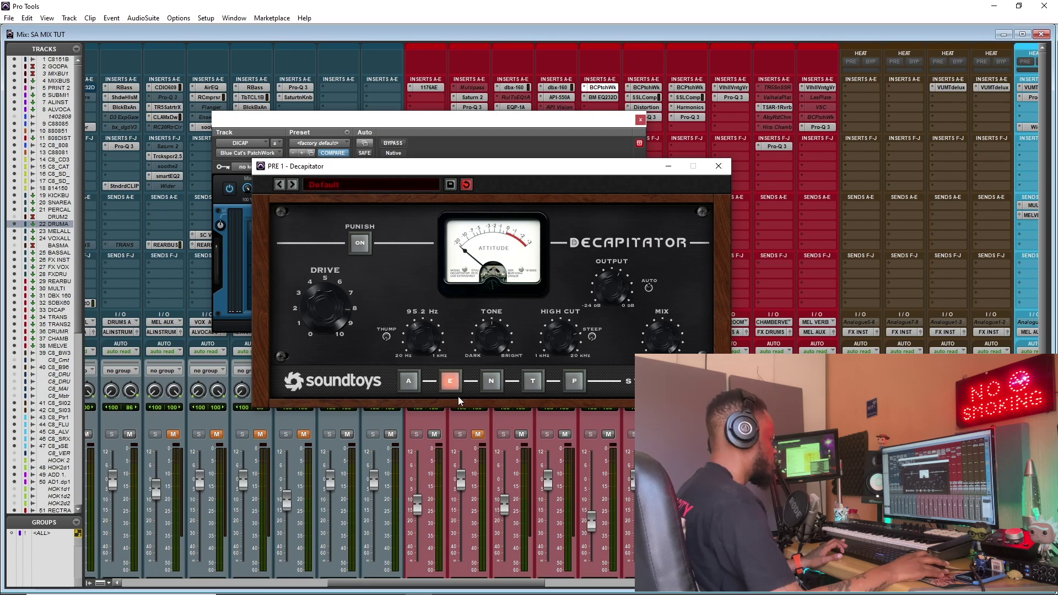
left_click(718, 166)
left_click(640, 119)
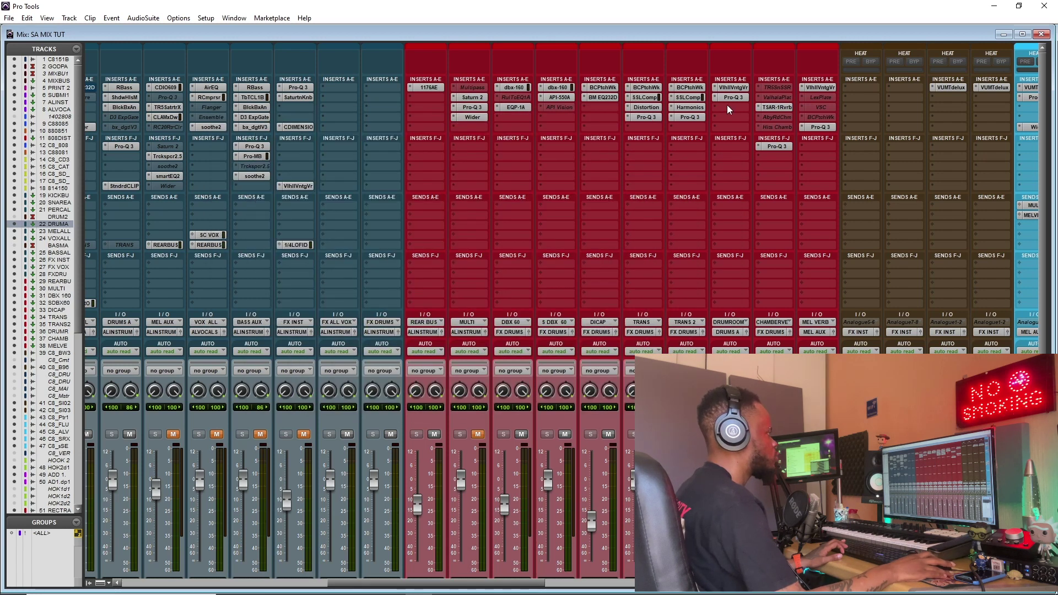
- Examine the Bettermaker EQ232D settings on the DICAP track
left_click(603, 98)
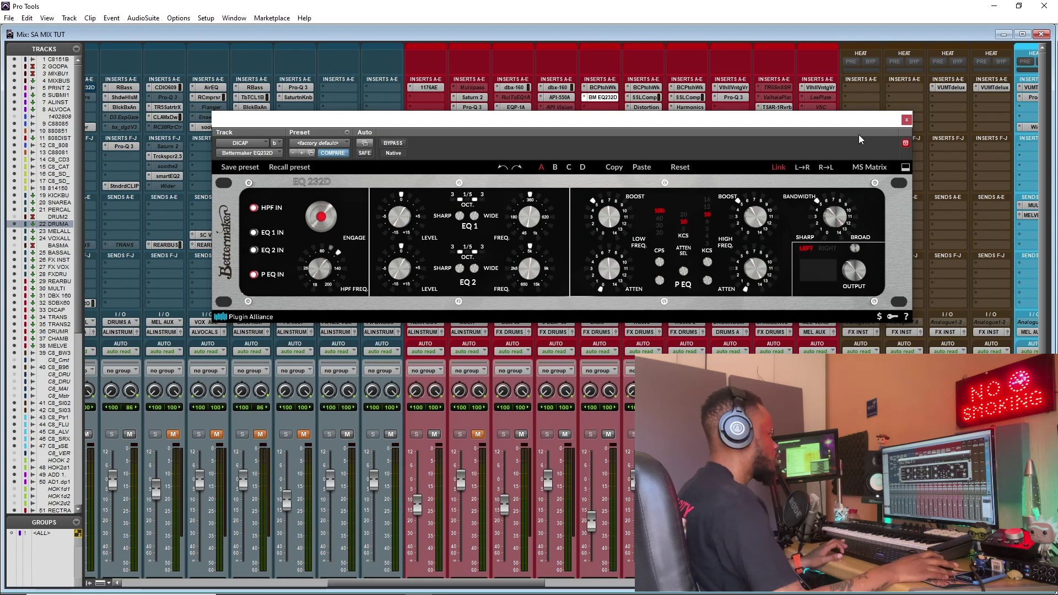
left_click(906, 120)
scroll(614, 225, "down", 3)
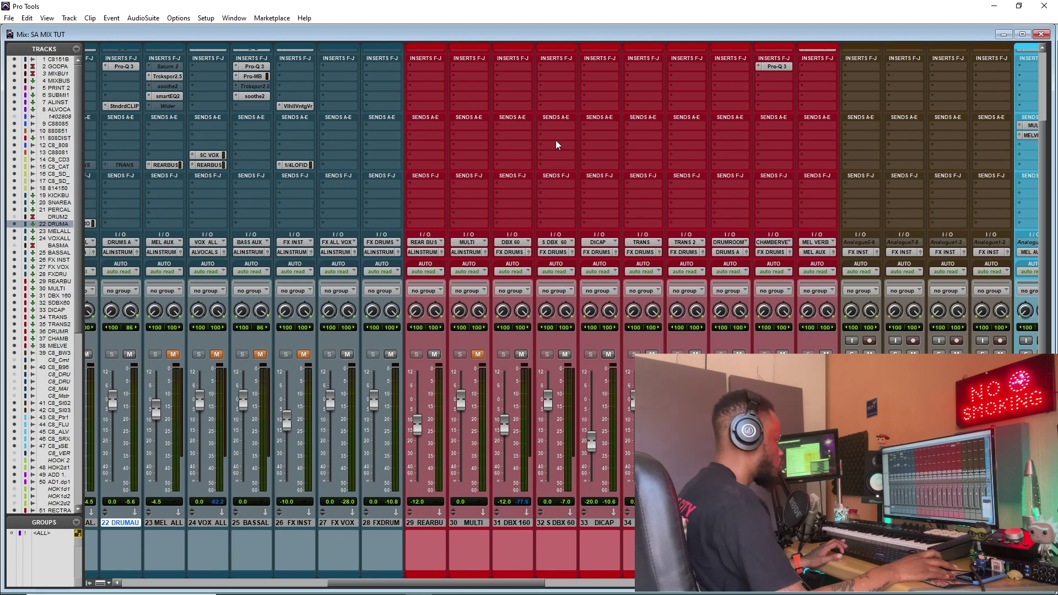
- Lower the DICAP track's volume to about -20.1 dB
scroll(375, 425, "left", 3)
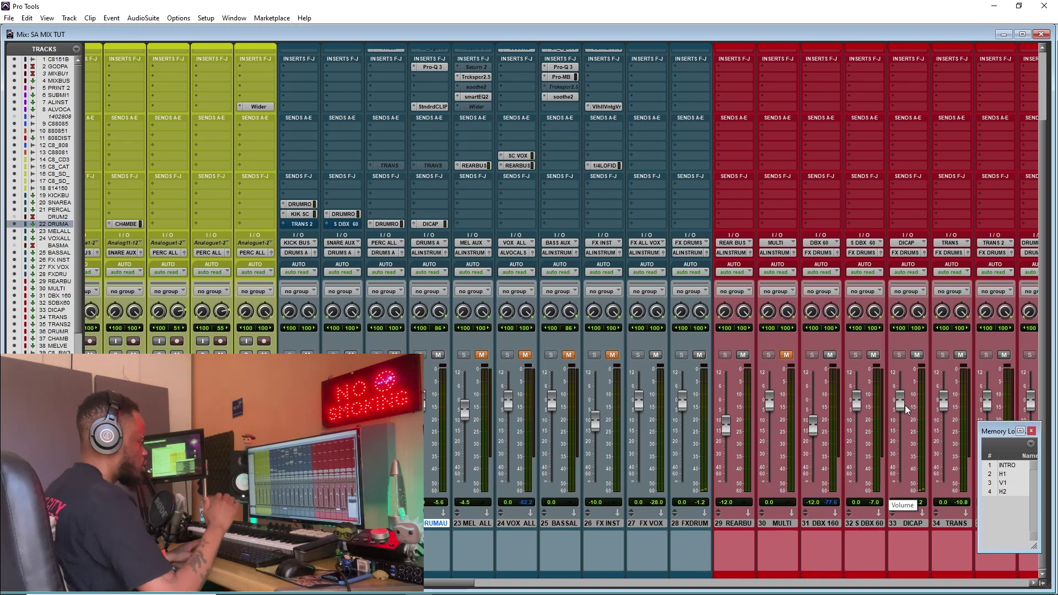
left_click_drag(907, 409, 902, 440)
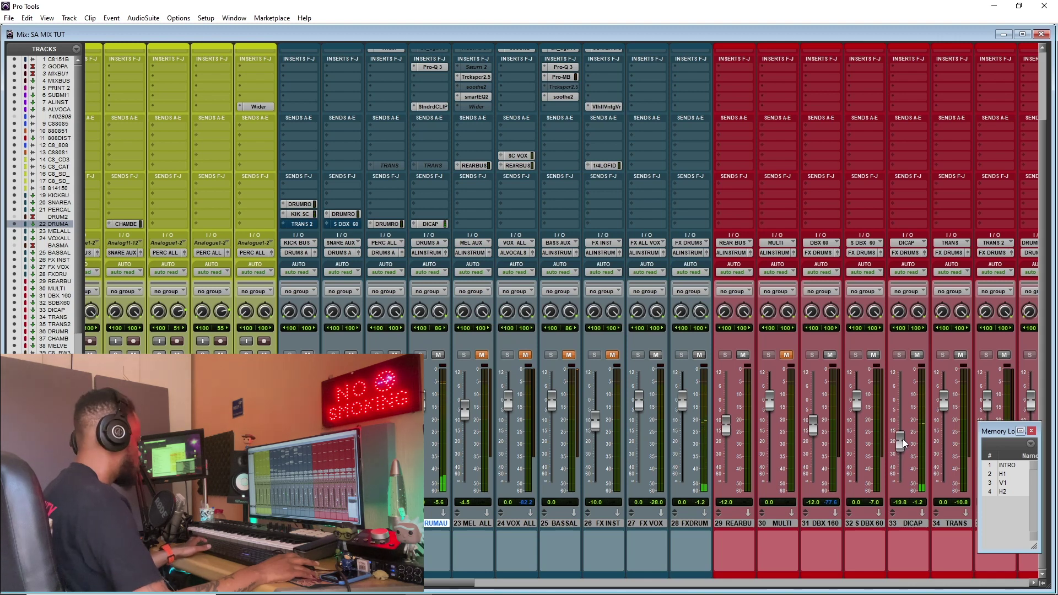
left_click_drag(902, 438, 900, 440)
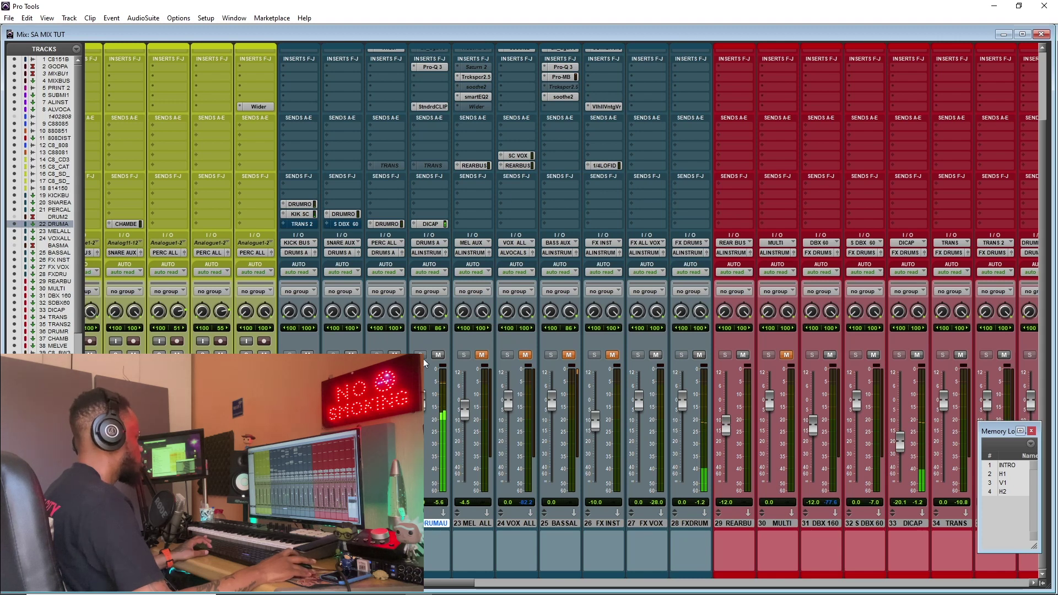
- Open the DICAP send on DRUM AUX, and mute and unmute it to compare the drums with and without the parallel distortion
left_click(428, 224)
left_click_drag(574, 215, 558, 151)
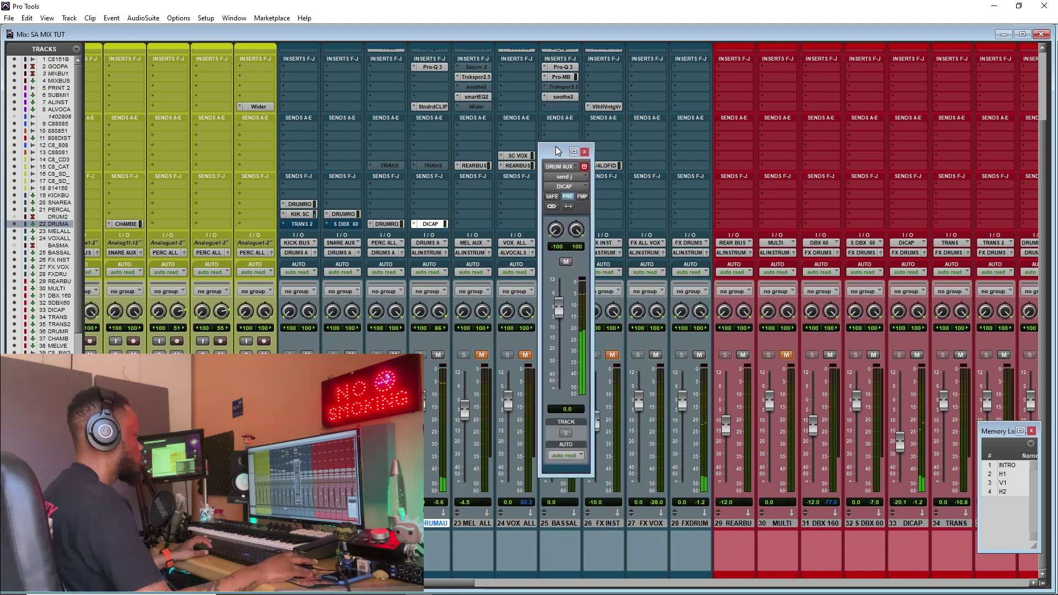
left_click(566, 262)
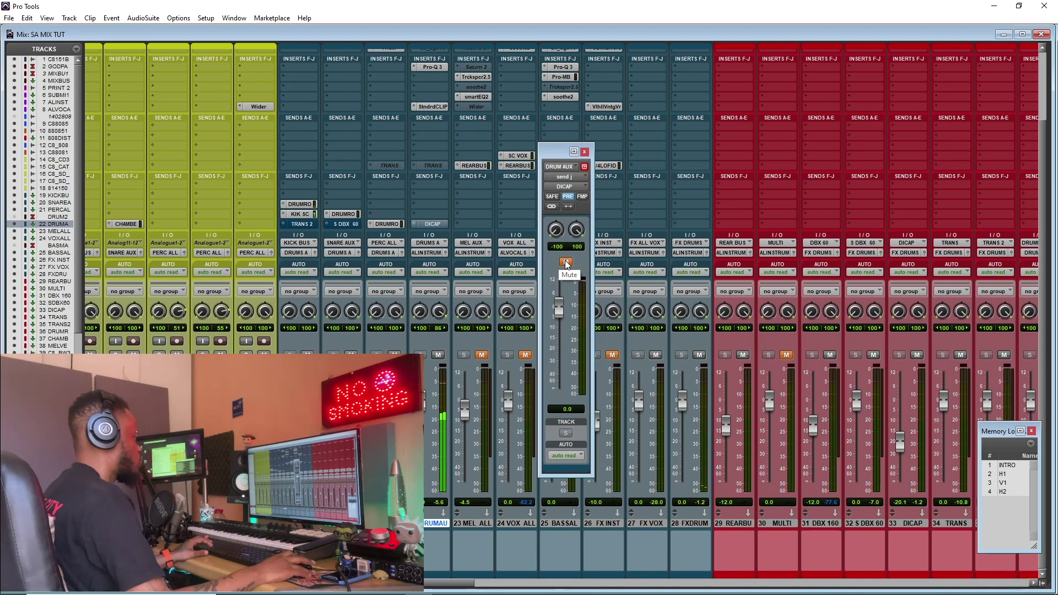
left_click(566, 263)
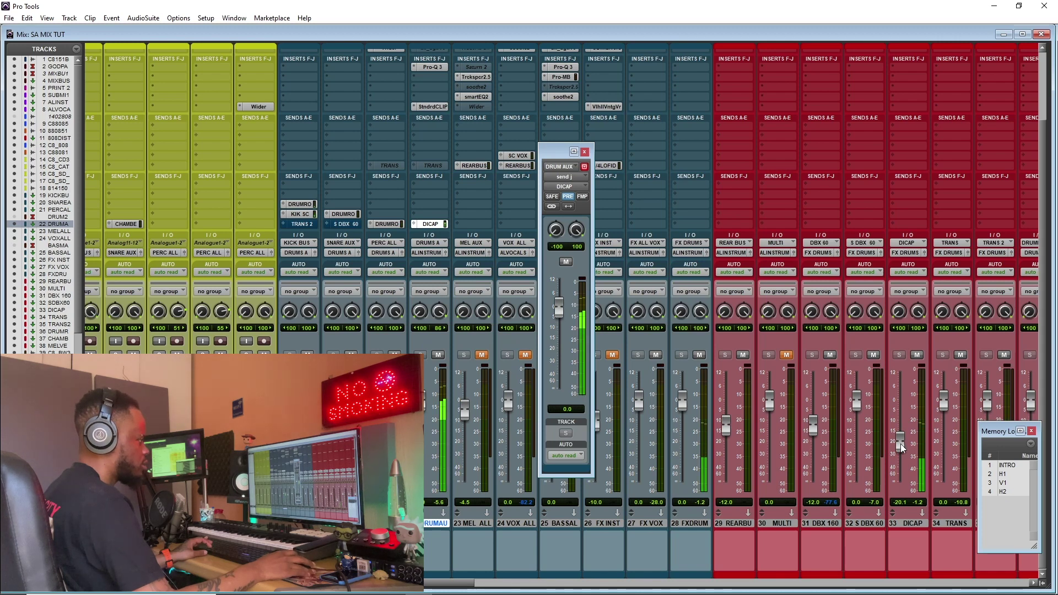
- Fine-tune the DICAP track's volume to about -21.4 dB, muting and unmuting its DRUM AUX send to compare
left_click_drag(901, 448, 900, 455)
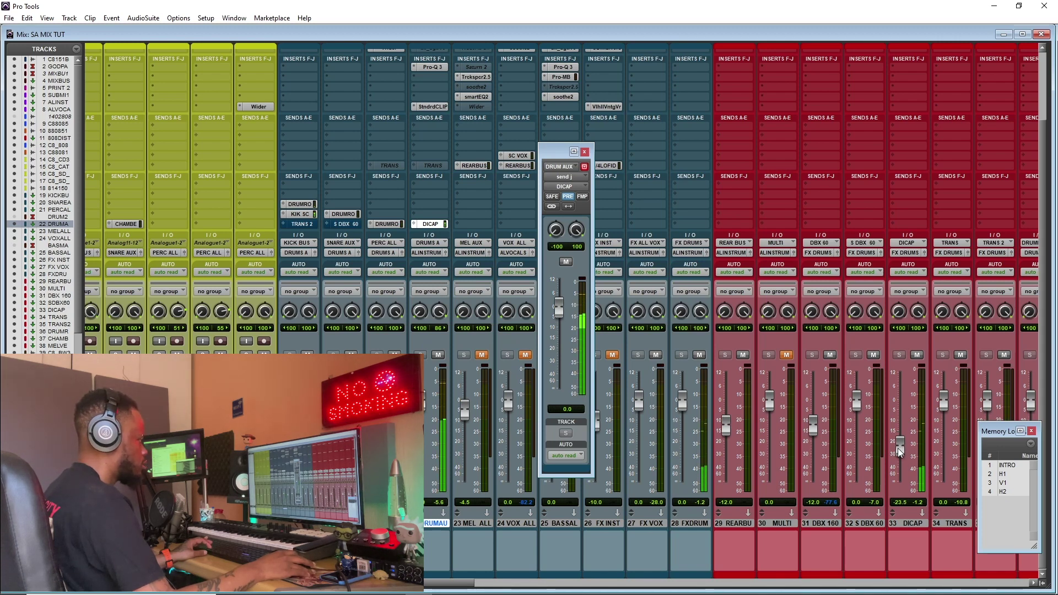
left_click(567, 263)
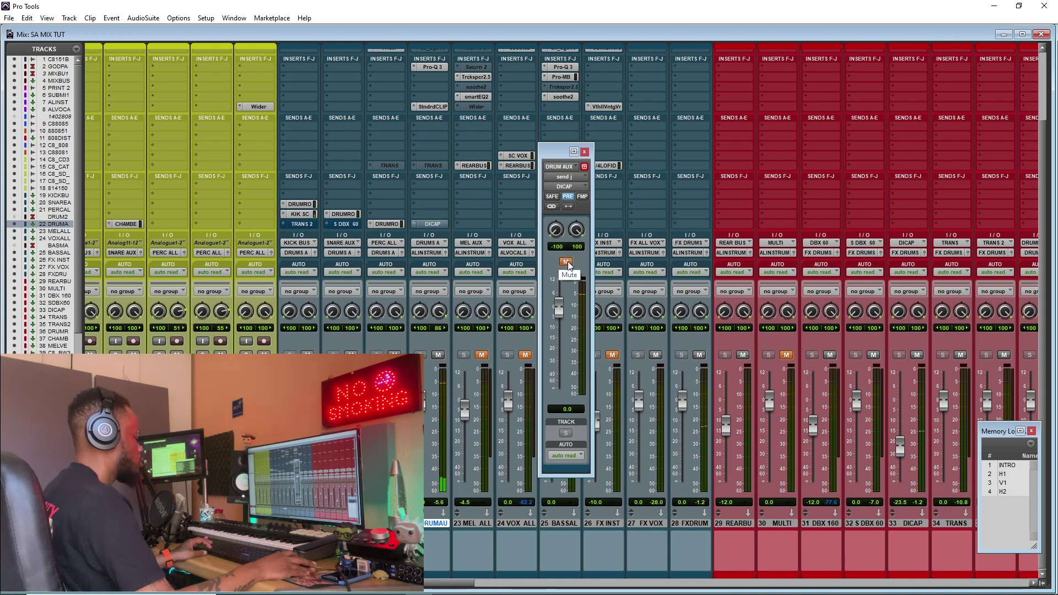
left_click(567, 265)
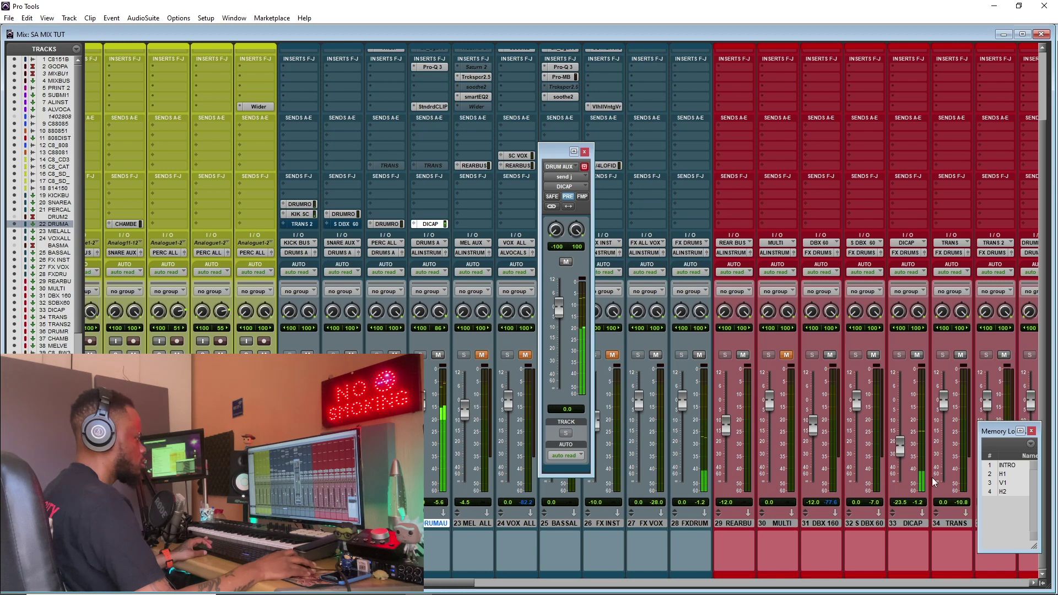
left_click_drag(902, 449, 902, 447)
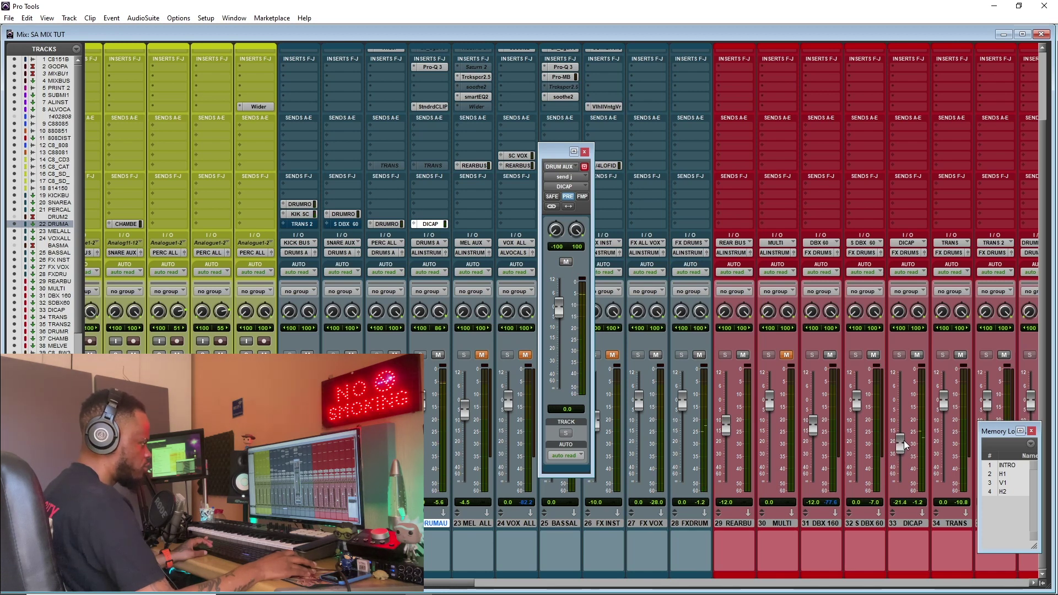
- Set the low-frequency boost to 3.2 in the DICAP track's Bettermaker EQ232D and close the plug-in
scroll(907, 445, "up", 3)
left_click(912, 98)
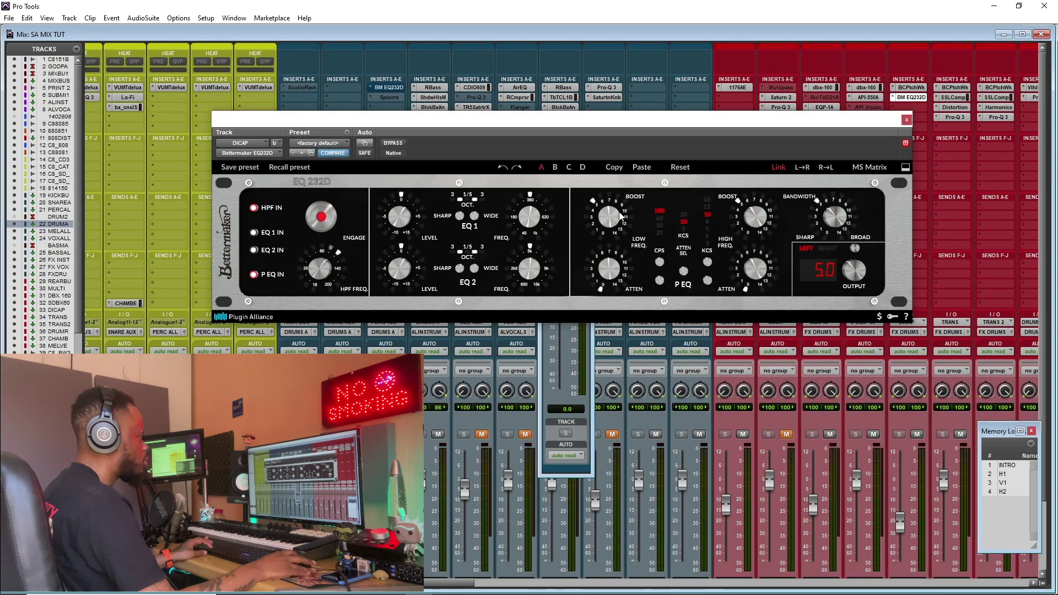
left_click_drag(610, 222, 601, 224)
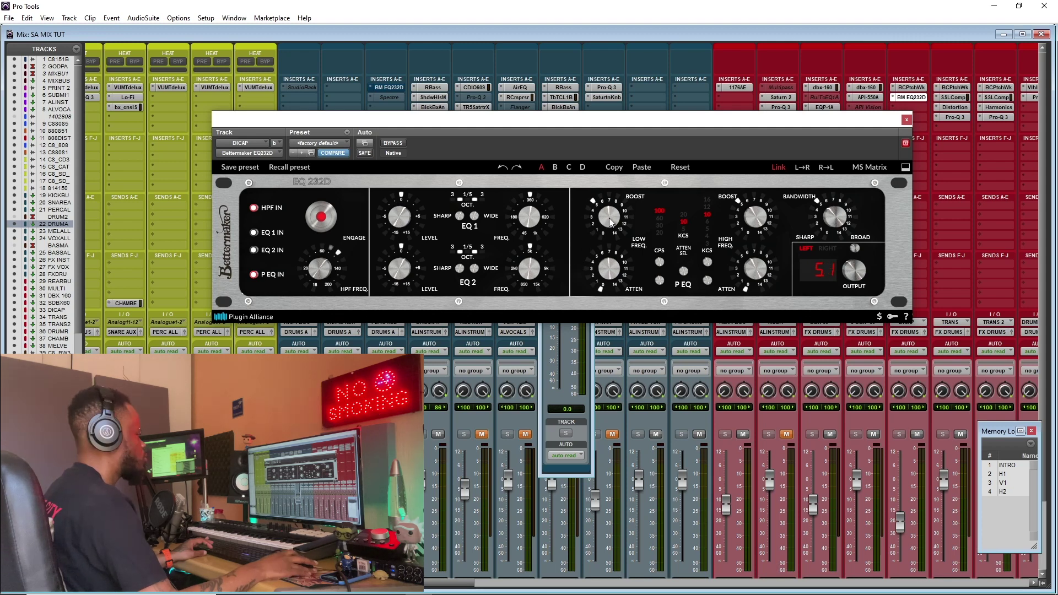
left_click_drag(609, 225, 609, 221)
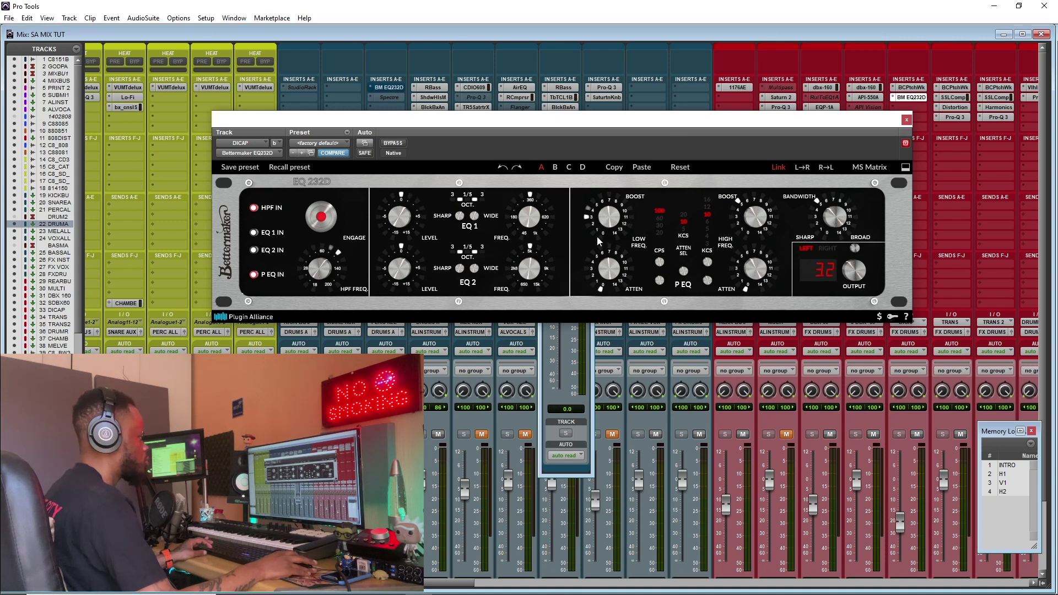
left_click(907, 121)
- Insert a stereo FabFilter Pro-Q 3 after the Bettermaker on the DICAP track and add a 12 dB/oct low cut at about 101.64 Hz
left_click(912, 107)
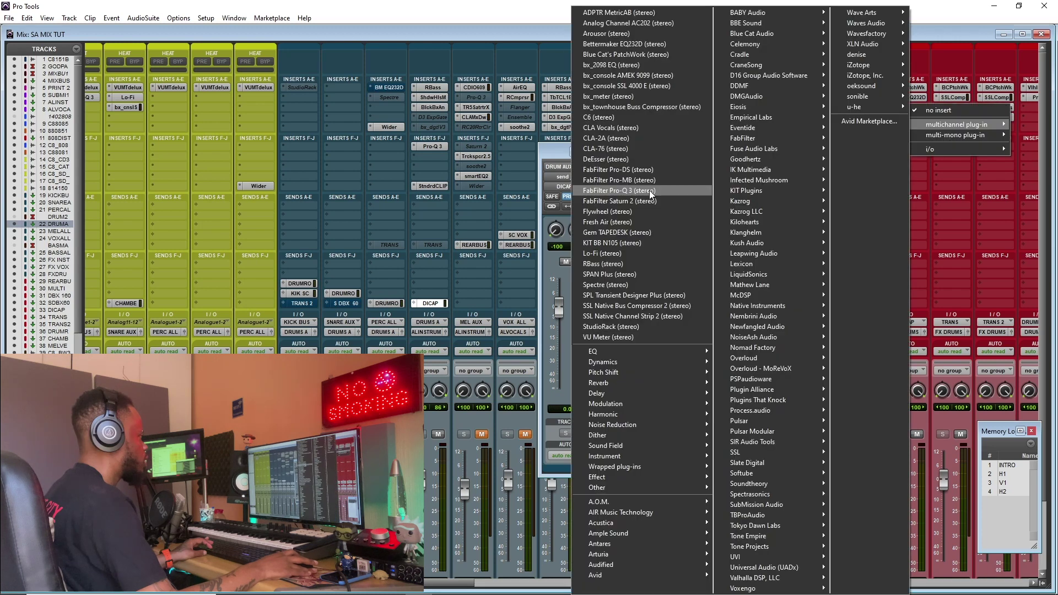
left_click(937, 107)
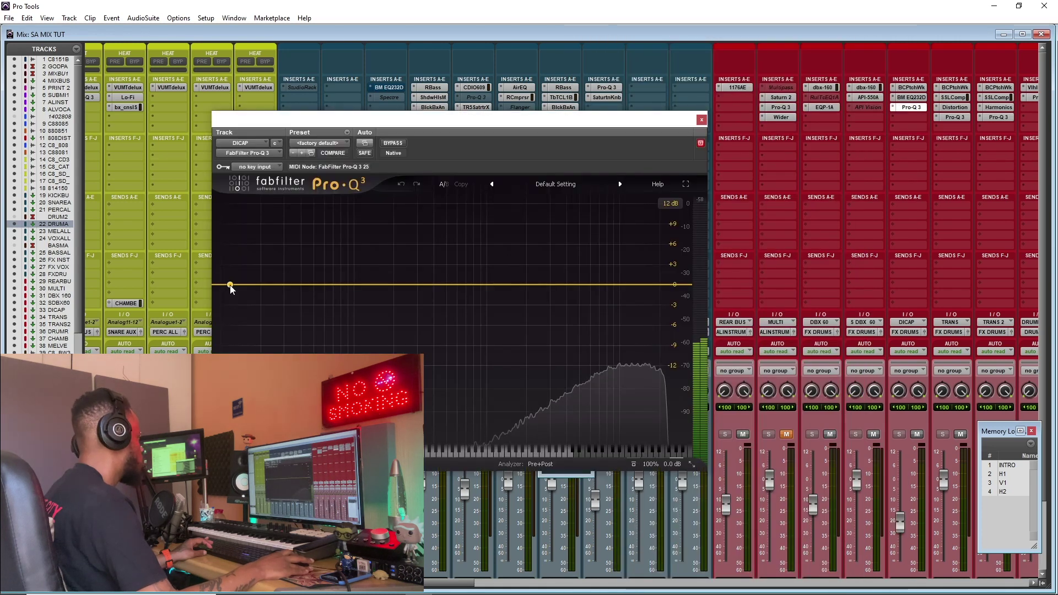
left_click_drag(229, 287, 355, 281)
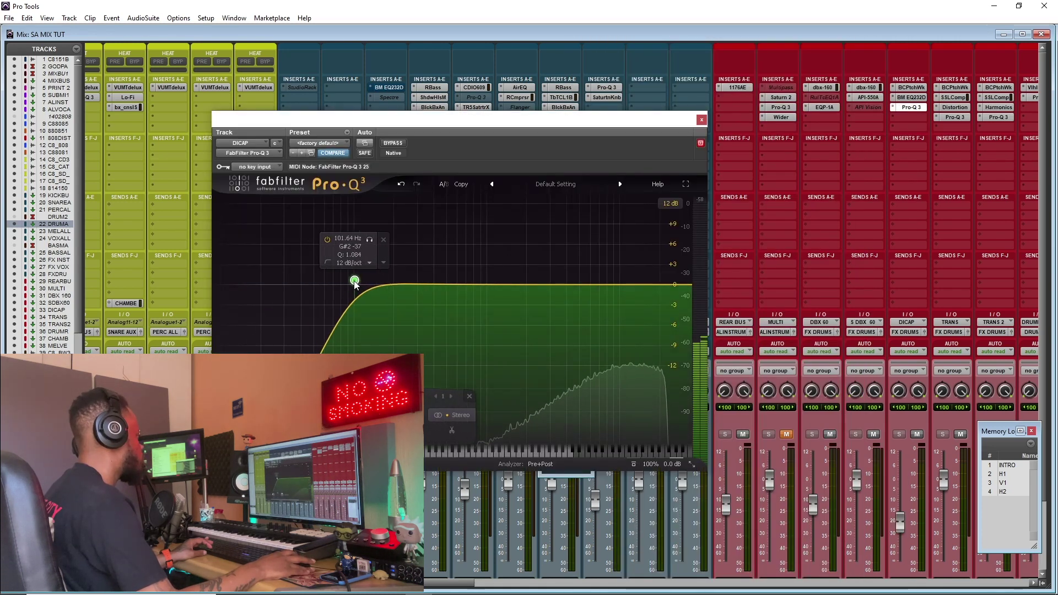
scroll(355, 281, "down", 1)
left_click(702, 120)
- Raise the DICAP track's volume to about -19.8 dB
scroll(633, 234, "down", 3)
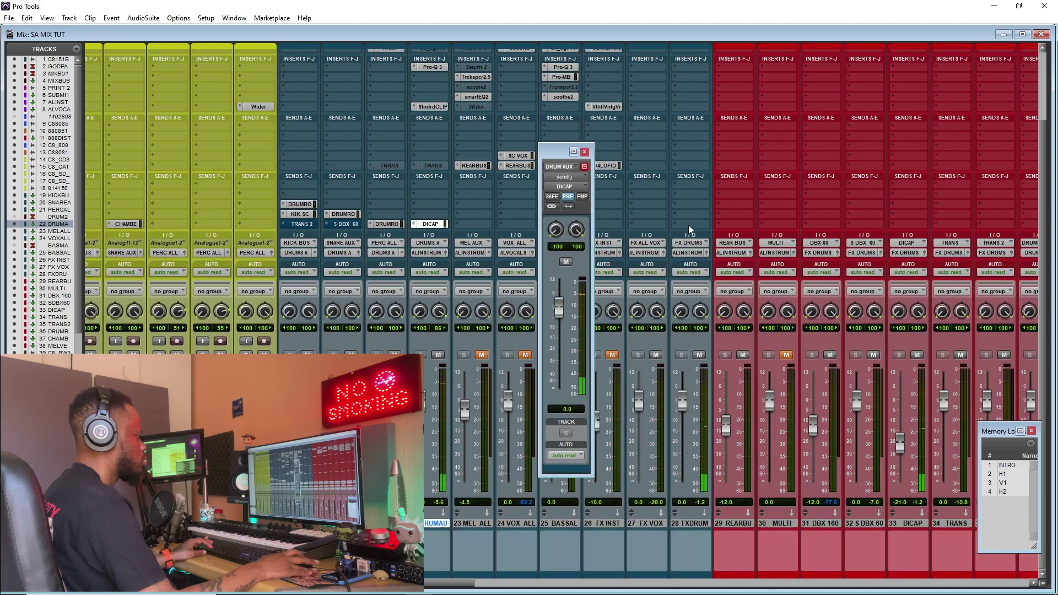
left_click_drag(901, 441, 902, 439)
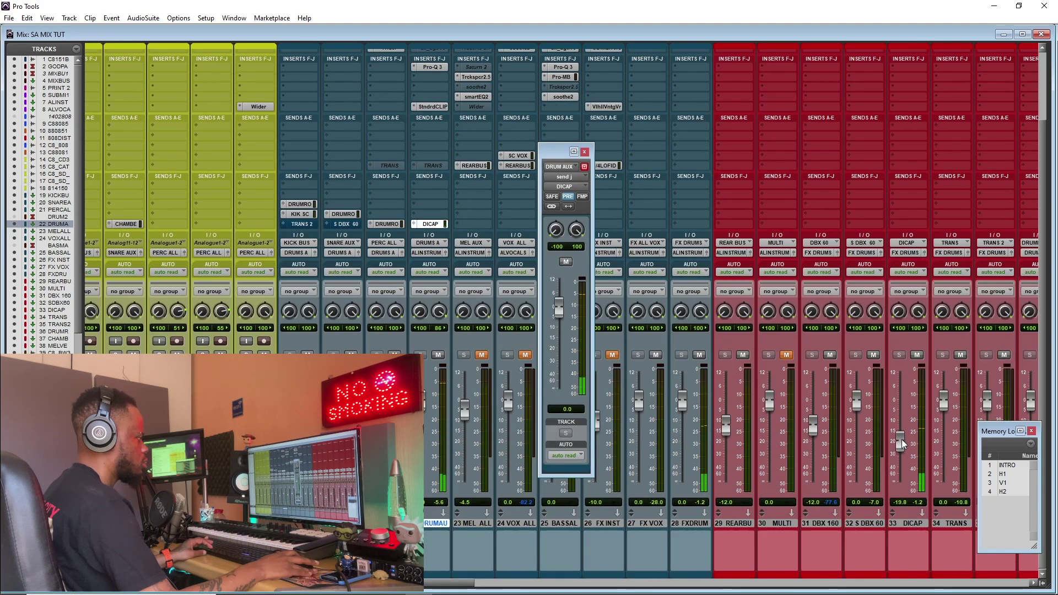
- Compare the drums with and without the DRUM AUX track's DICAP send, leave the send muted and close its window
left_click(566, 262)
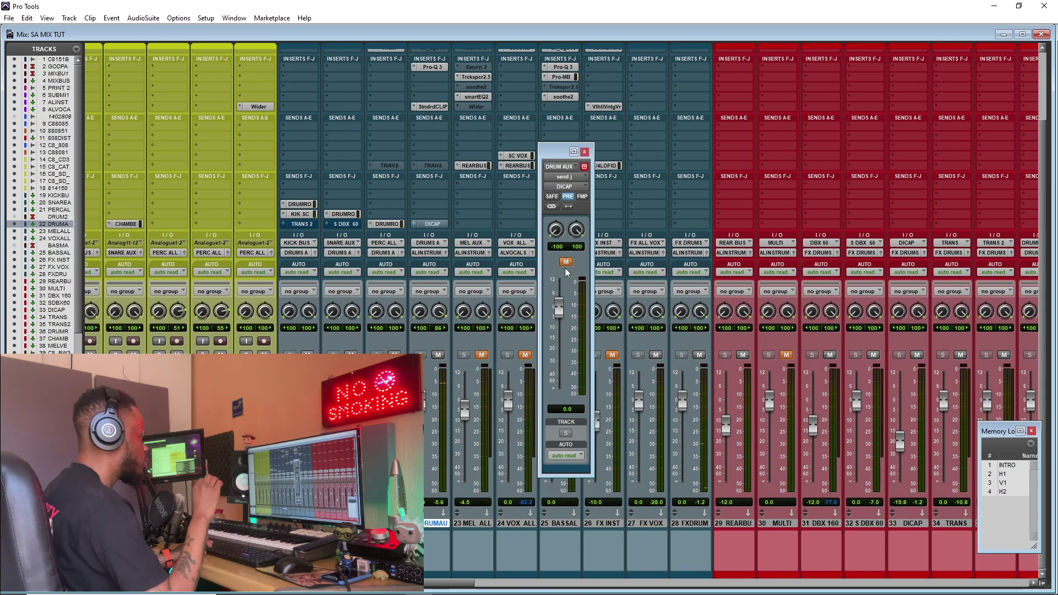
left_click(567, 263)
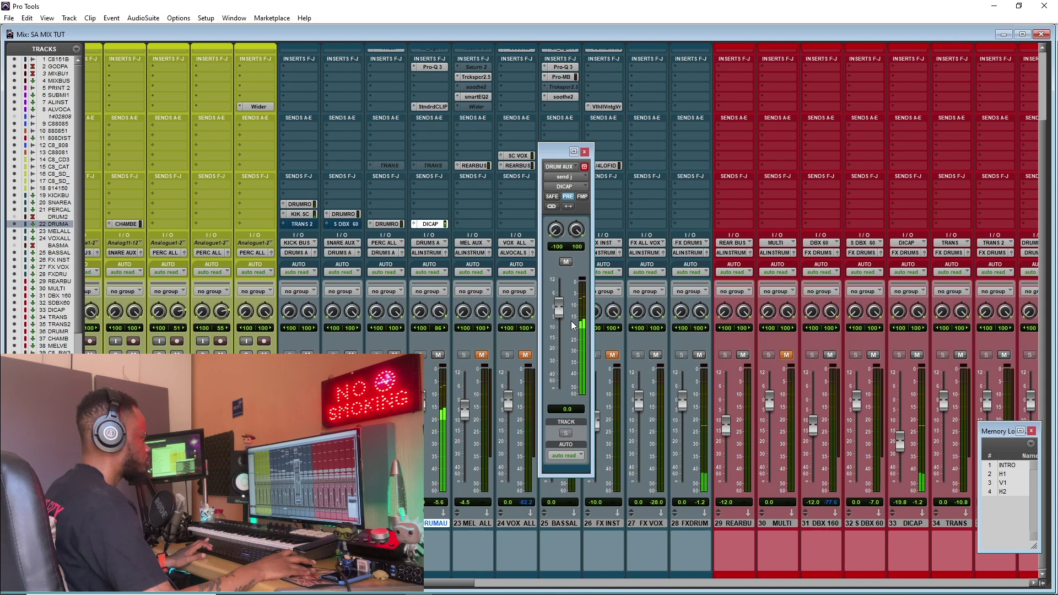
left_click(566, 263)
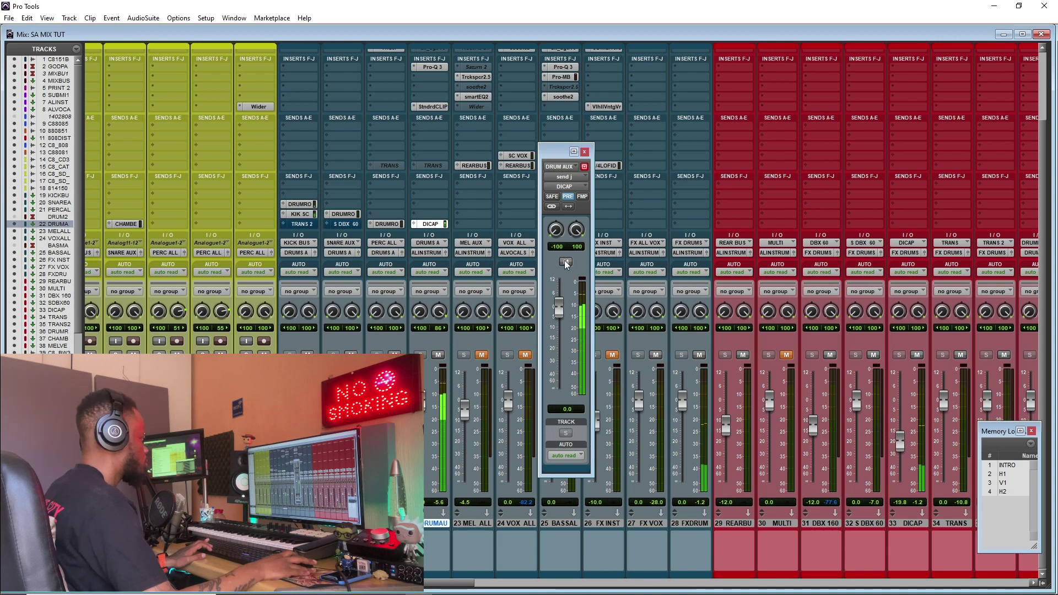
left_click(585, 151)
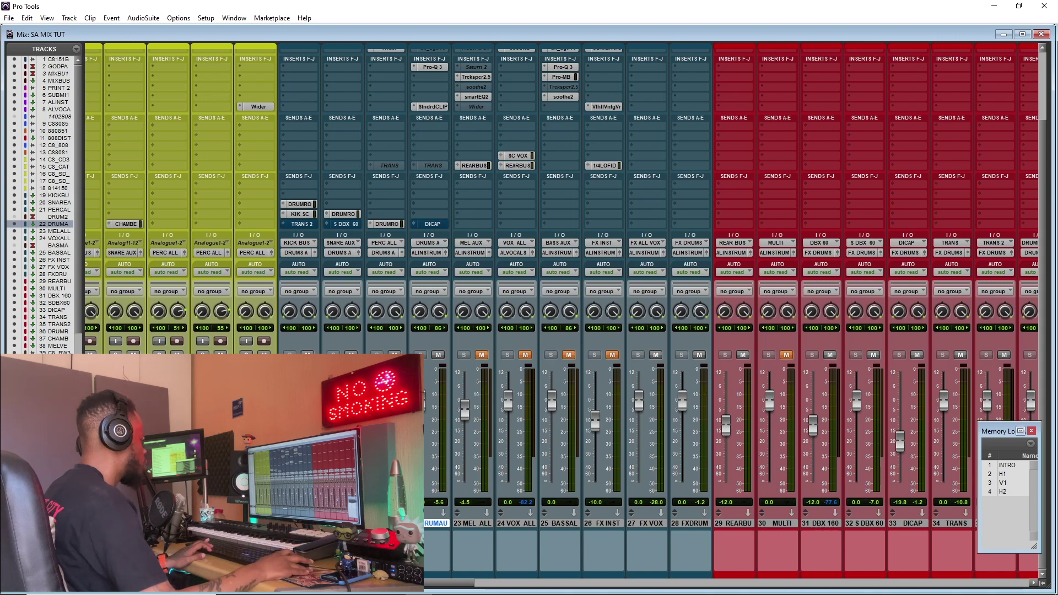
- Unmute the BASSAL track so the bass plays along with the drums
scroll(552, 303, "left", 10)
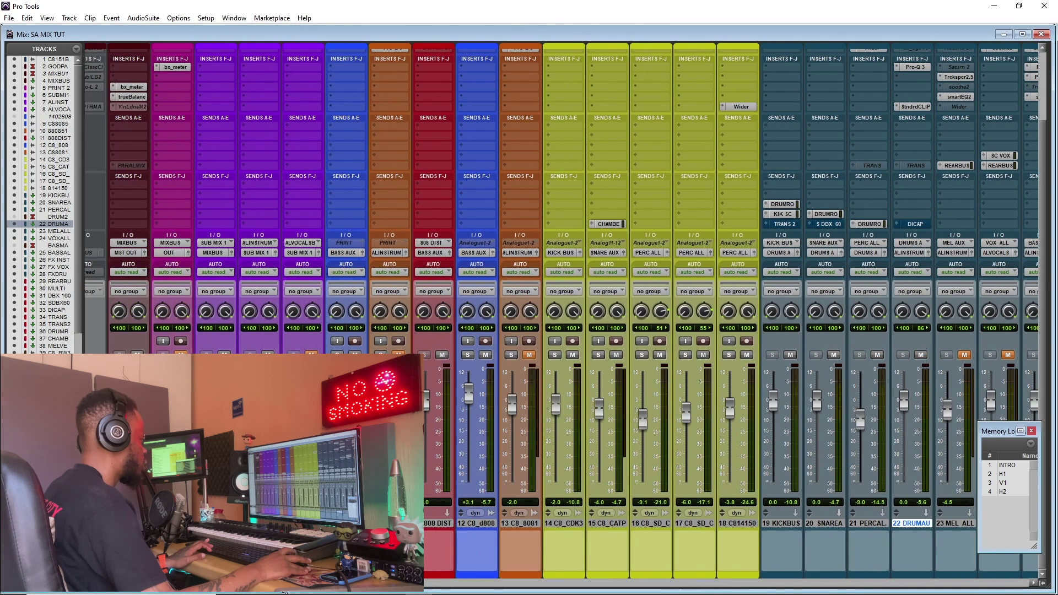
scroll(560, 374, "right", 10)
left_click(560, 356)
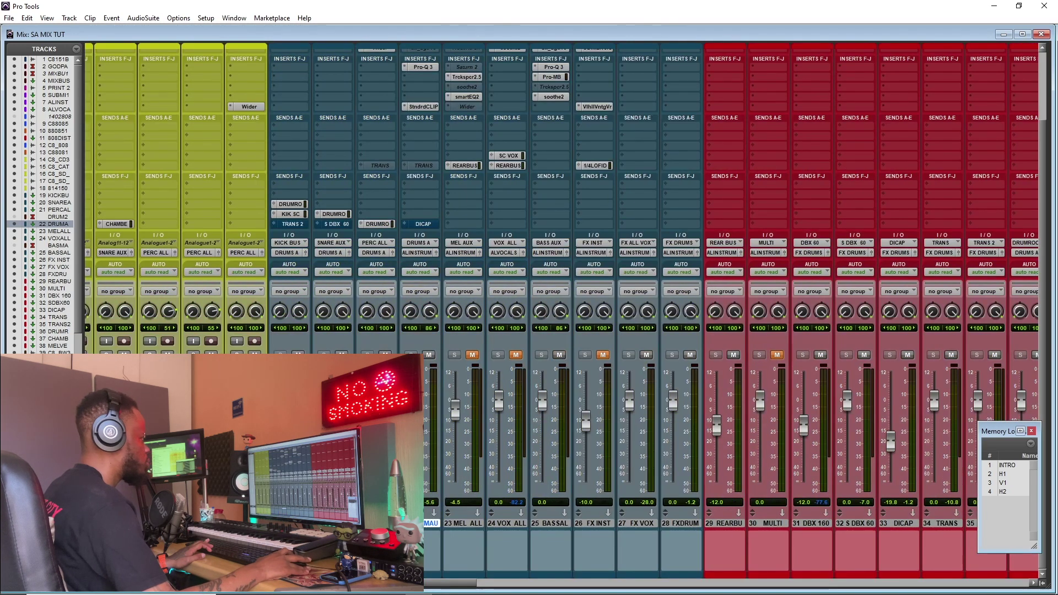
- Reopen the DRUM AUX track's DICAP send, compare it muted and unmuted, leave it unmuted, and lower the DICAP track to about -21.8 dB
left_click_drag(462, 583, 524, 586)
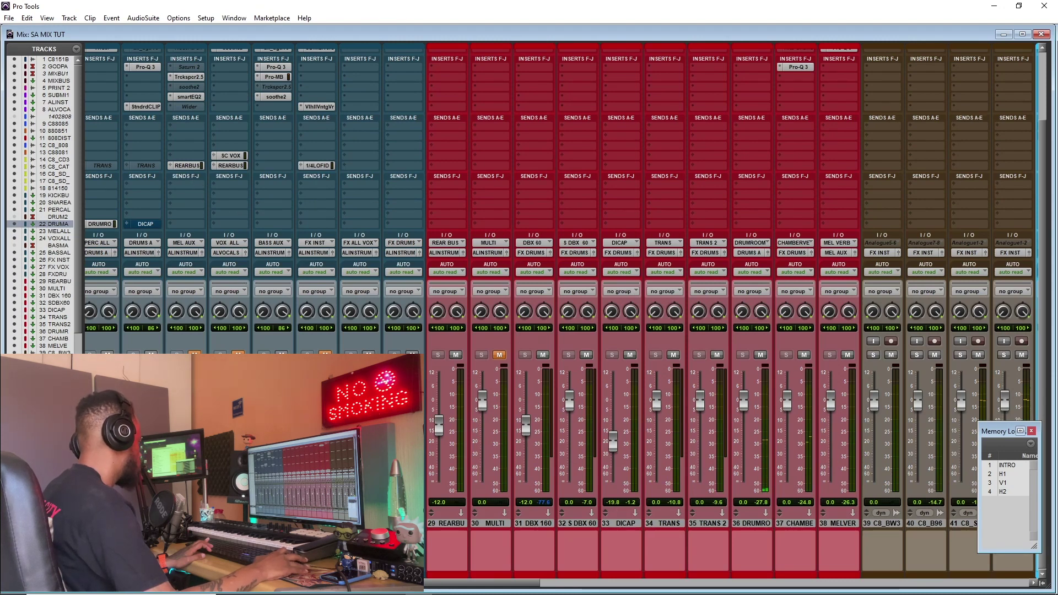
scroll(237, 220, "left", 2)
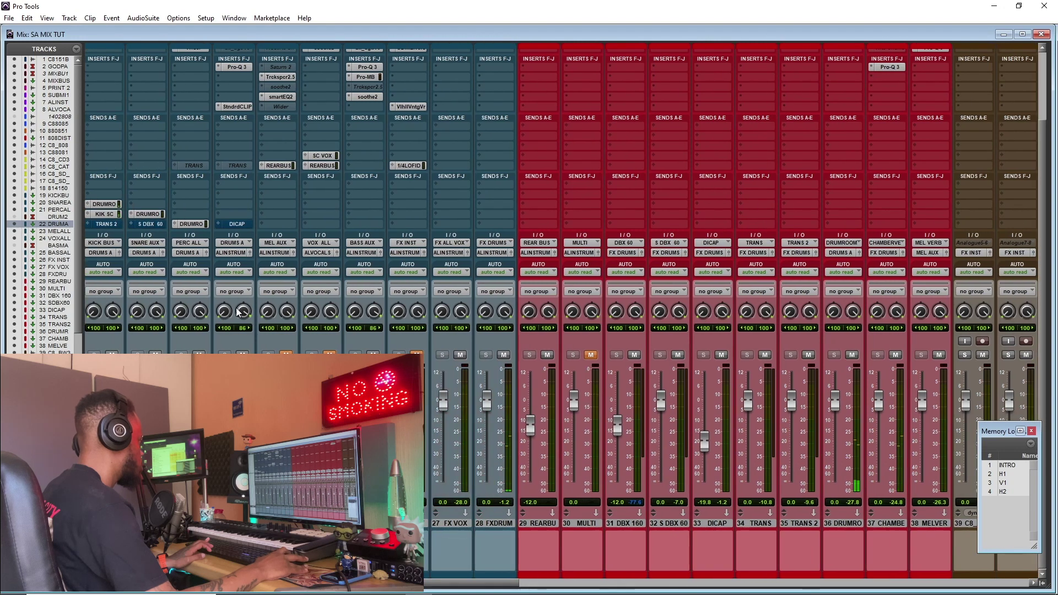
left_click(237, 224)
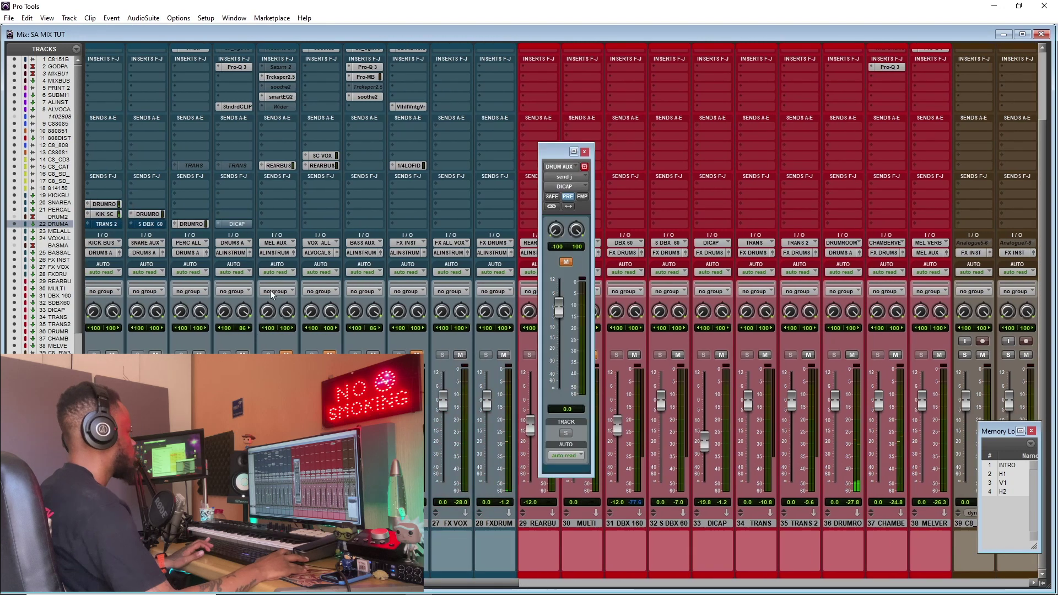
left_click(566, 263)
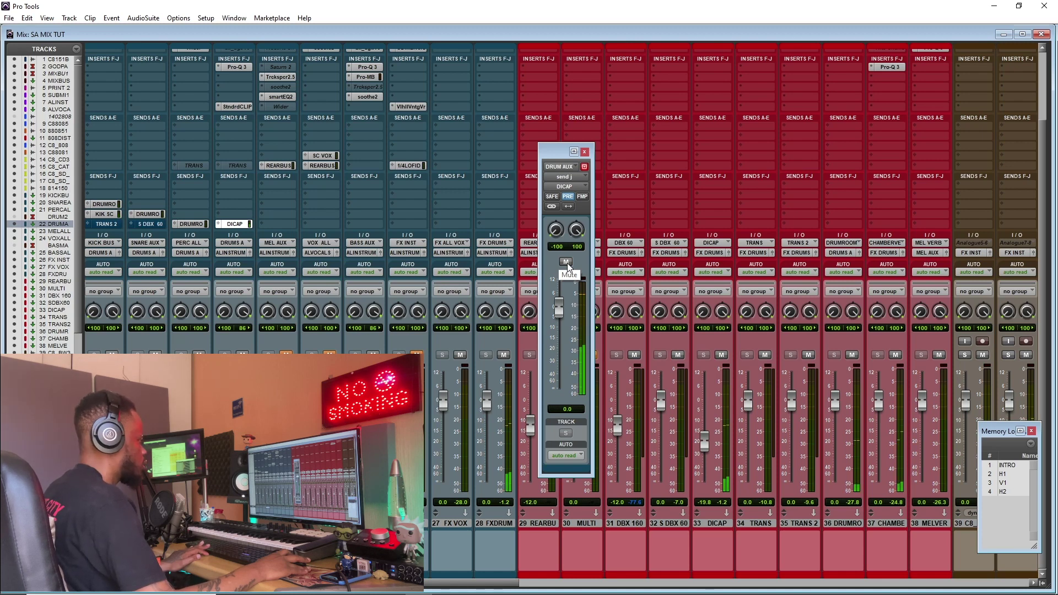
left_click(567, 262)
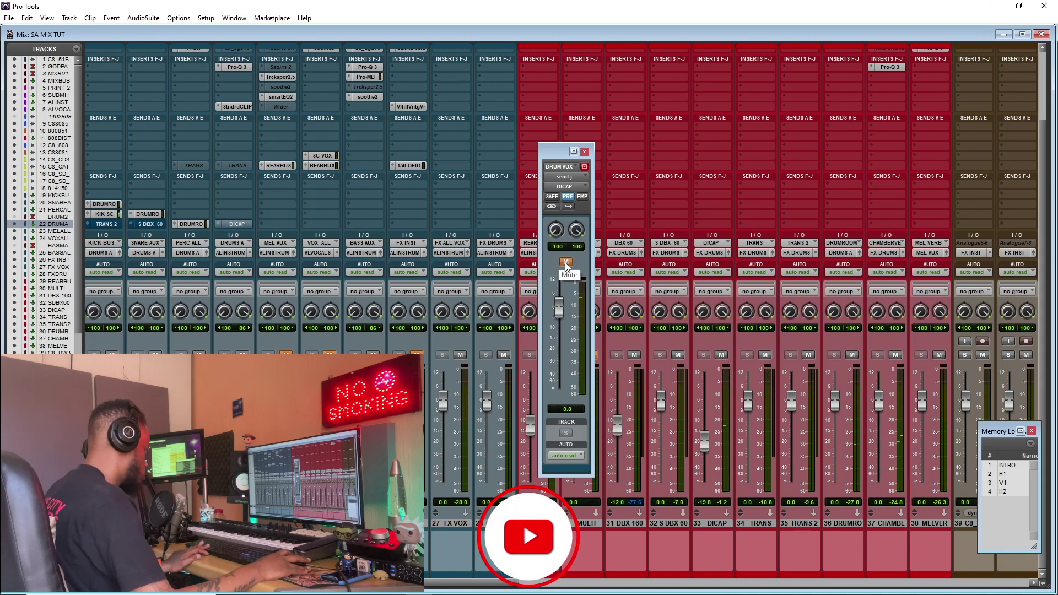
left_click(567, 262)
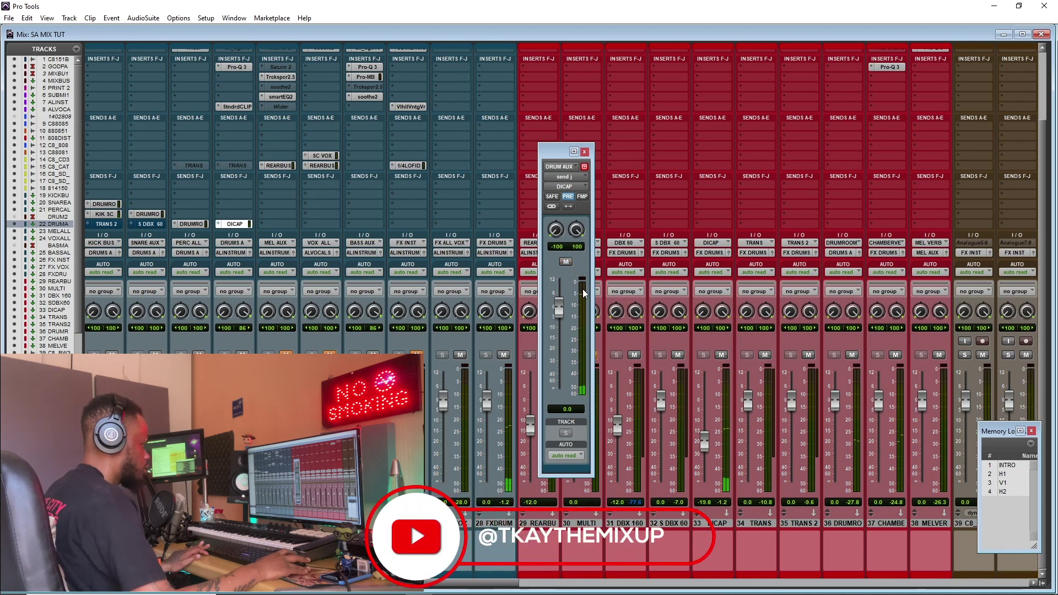
left_click_drag(705, 441, 705, 448)
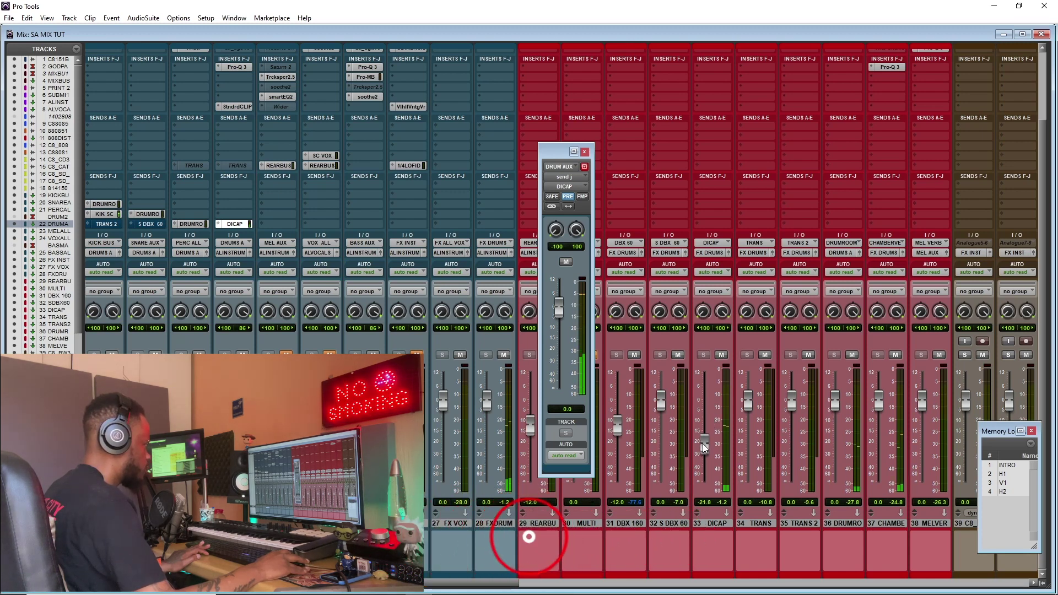